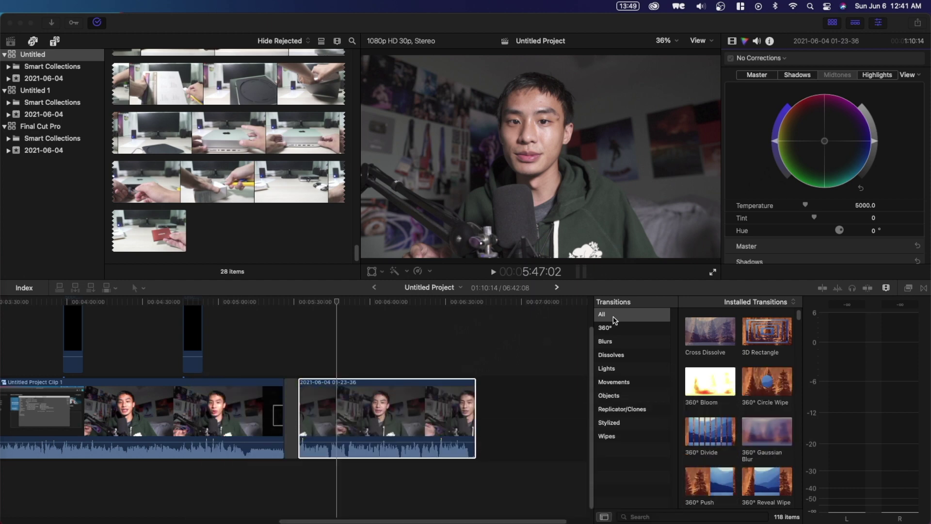
Add a Color Board correction to the selected clip and lower its shadows exposure to -12%
{"action": "left_click", "coordinate": [778, 59]}
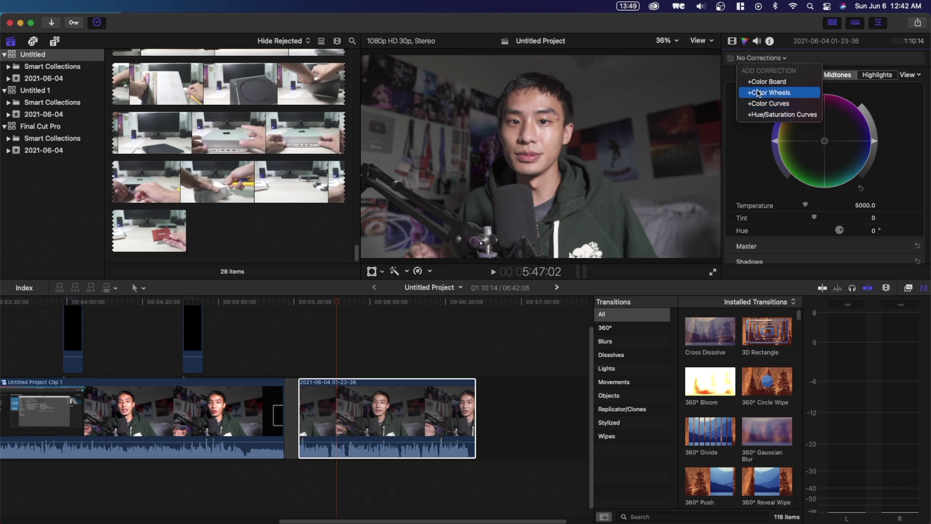
{"action": "left_click", "coordinate": [759, 85]}
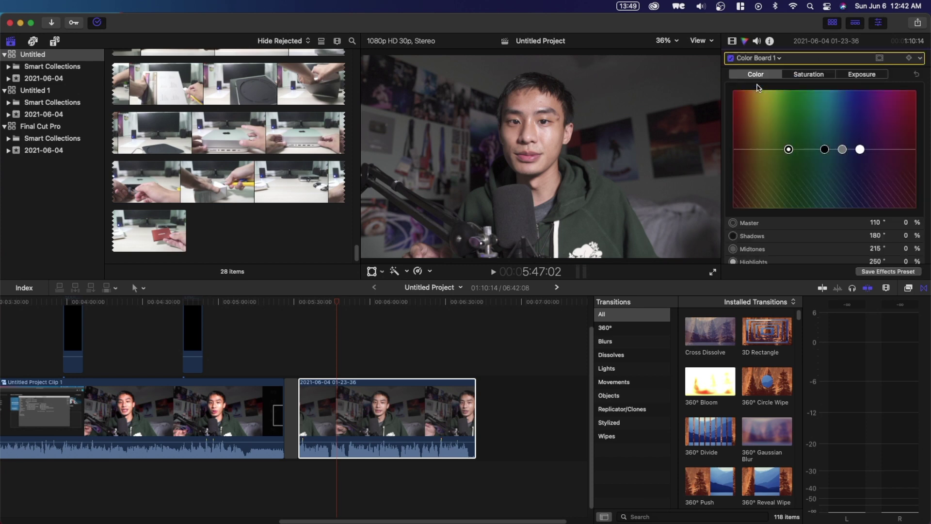
{"action": "left_click", "coordinate": [873, 77]}
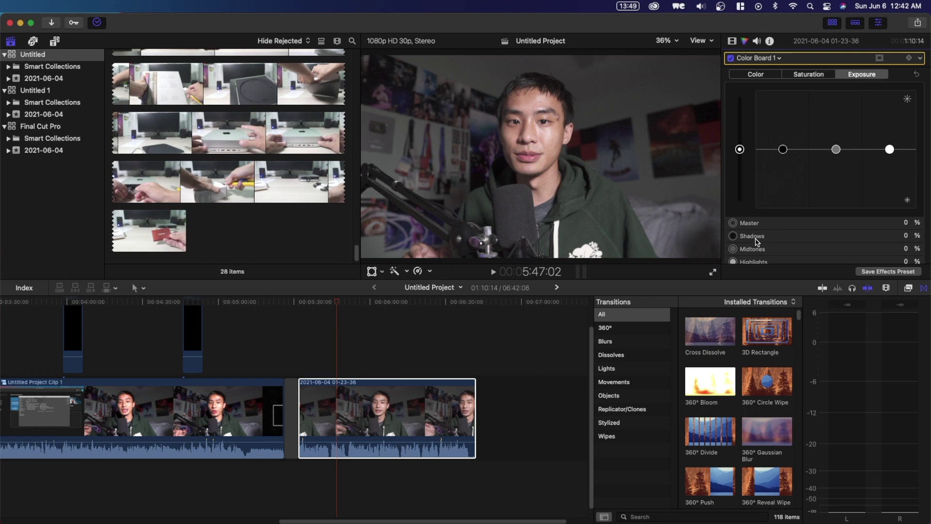
{"action": "left_click_drag", "start_coordinate": [786, 154], "coordinate": [783, 164]}
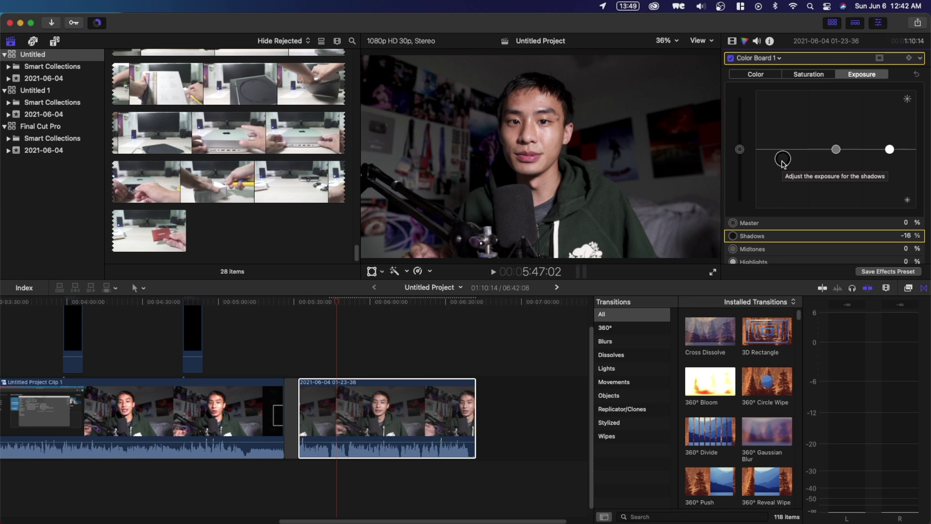
{"action": "left_click_drag", "start_coordinate": [784, 164], "coordinate": [777, 135]}
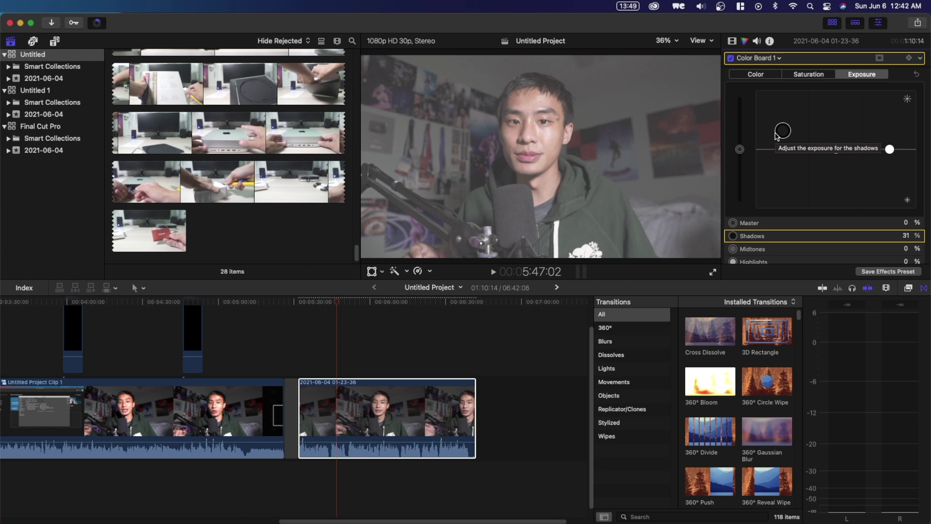
{"action": "left_click_drag", "start_coordinate": [777, 136], "coordinate": [786, 159]}
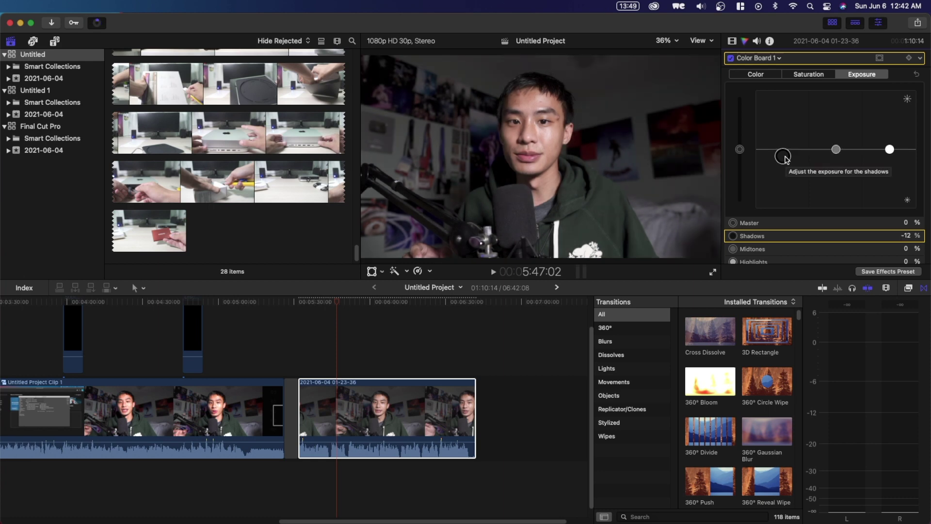
Set the Color Board exposure to 38% for highlights, -7% for midtones and -1% for master
{"action": "left_click_drag", "start_coordinate": [889, 149], "coordinate": [890, 125]}
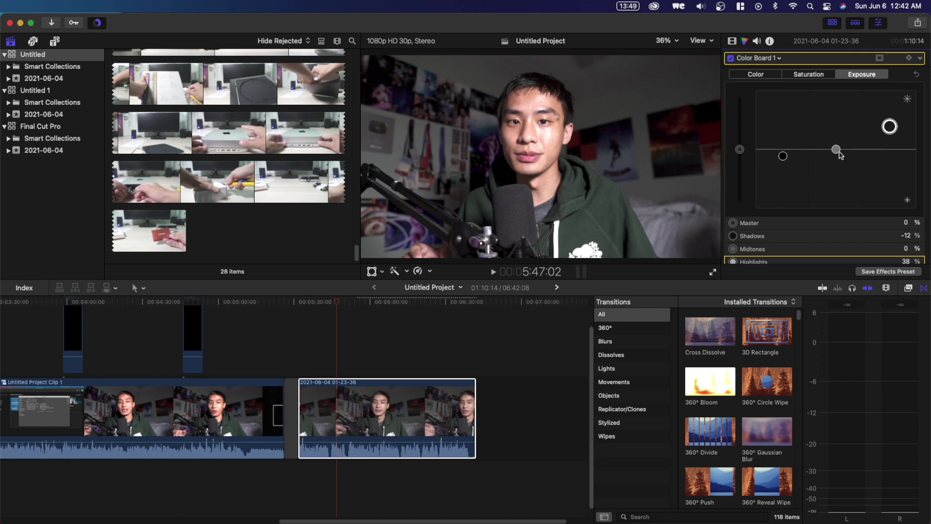
{"action": "left_click_drag", "start_coordinate": [838, 152], "coordinate": [839, 154]}
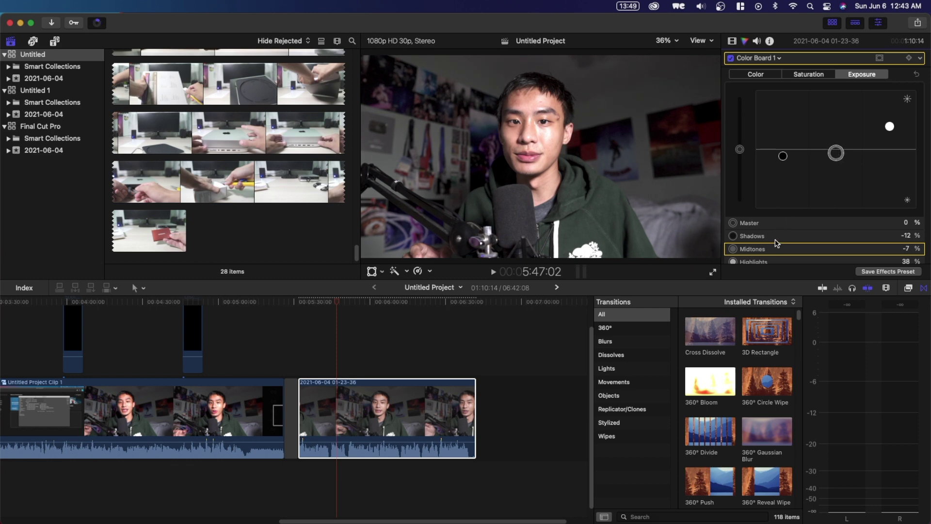
{"action": "scroll", "coordinate": [774, 243], "scroll_direction": "down", "scroll_amount": 1}
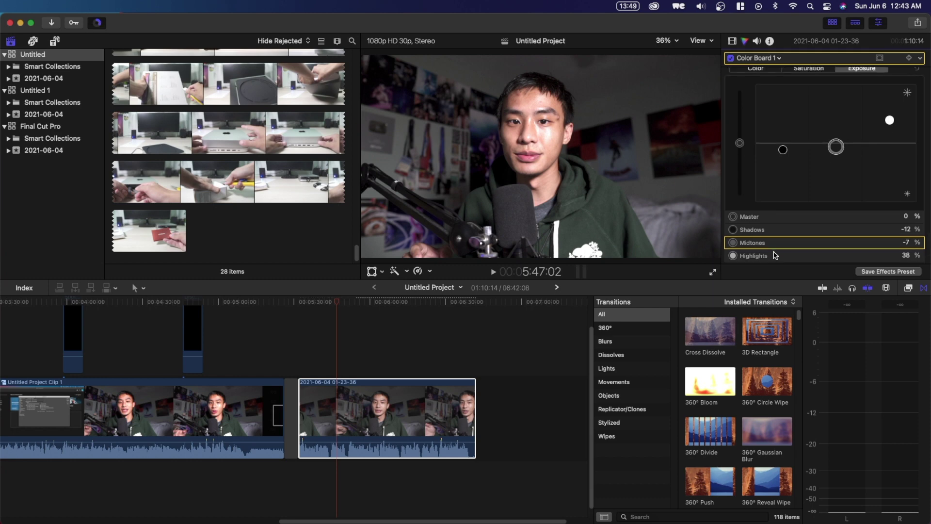
{"action": "left_click_drag", "start_coordinate": [739, 143], "coordinate": [741, 145]}
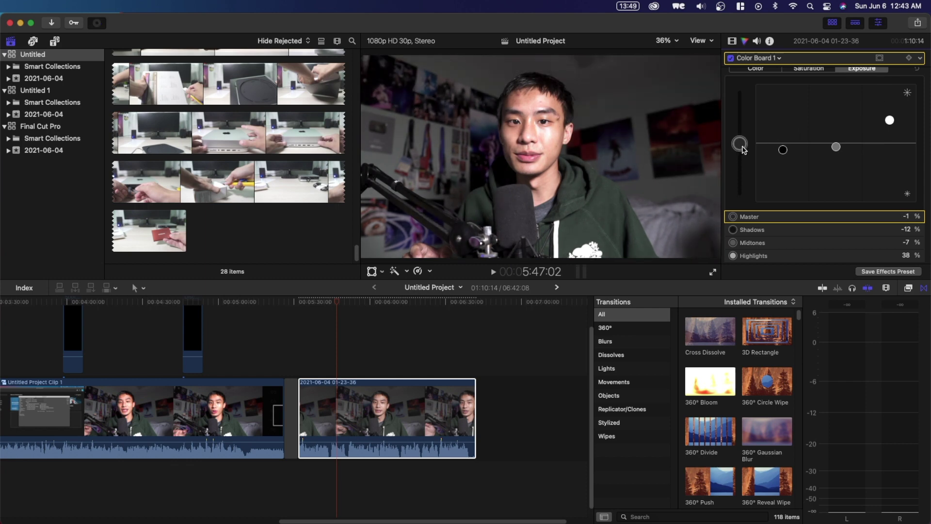
Duplicate the color-corrected talking-head clip and stack the graded version above the ungraded one in the timeline
{"action": "left_click", "coordinate": [516, 302]}
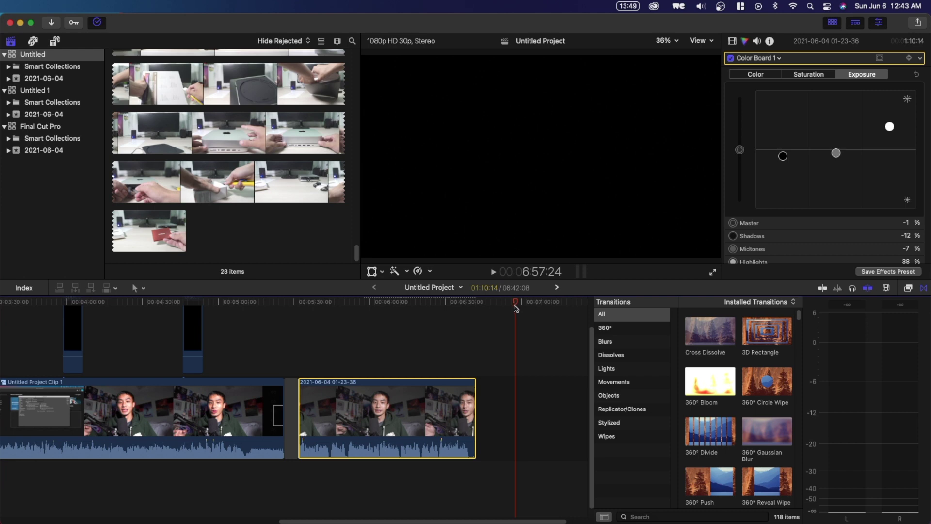
{"action": "key", "text": "super+v"}
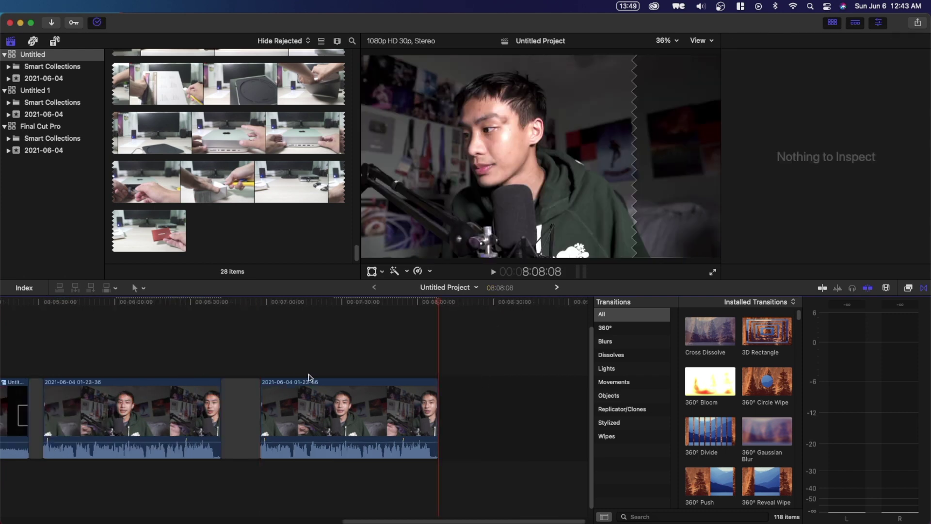
{"action": "key", "text": "super+minus"}
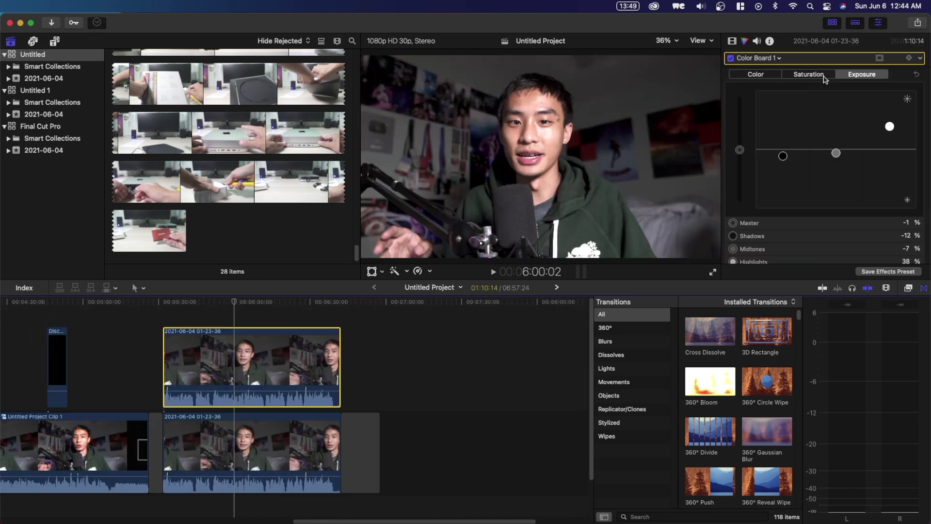
Set the graded clip's Color Board saturation to 45% for highlights, 18% for midtones and 39% for shadows
{"action": "left_click", "coordinate": [824, 76]}
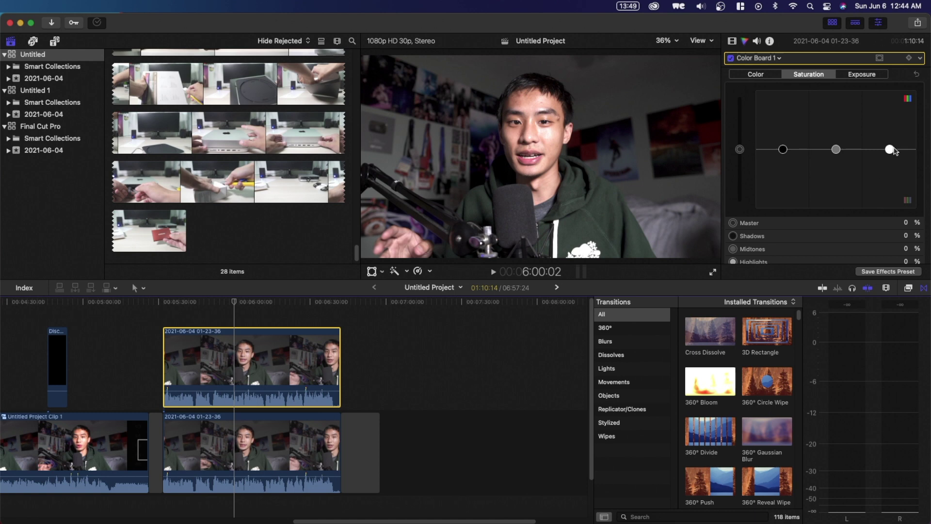
{"action": "left_click_drag", "start_coordinate": [894, 151], "coordinate": [877, 101]}
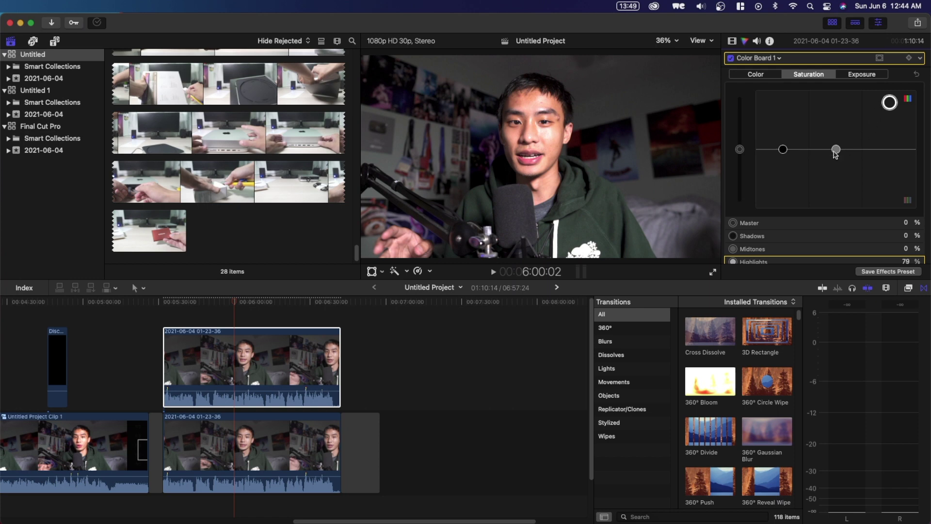
{"action": "scroll", "coordinate": [800, 252], "scroll_direction": "down", "scroll_amount": 1}
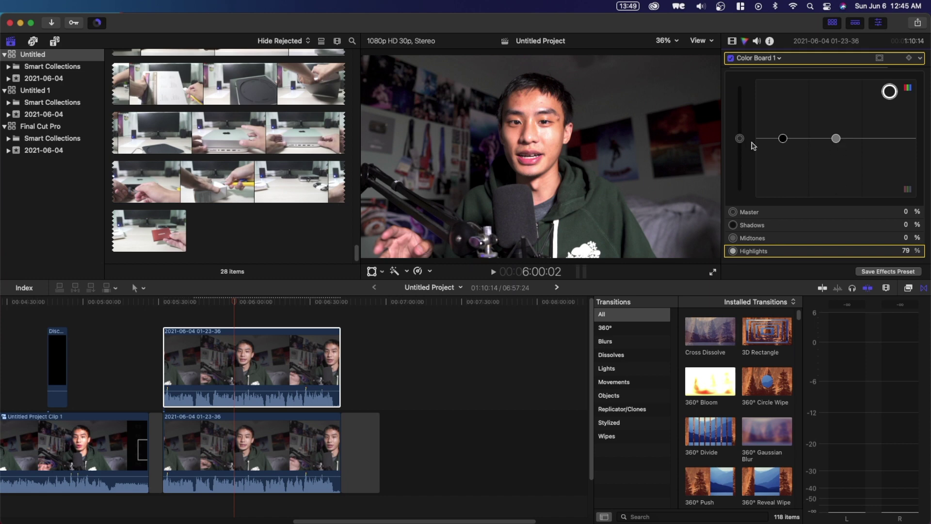
{"action": "mouse_move", "coordinate": [835, 138]}
{"action": "left_mouse_down"}
{"action": "mouse_move", "coordinate": [835, 94]}
{"action": "mouse_move", "coordinate": [837, 198]}
{"action": "mouse_move", "coordinate": [836, 133]}
{"action": "left_mouse_up"}
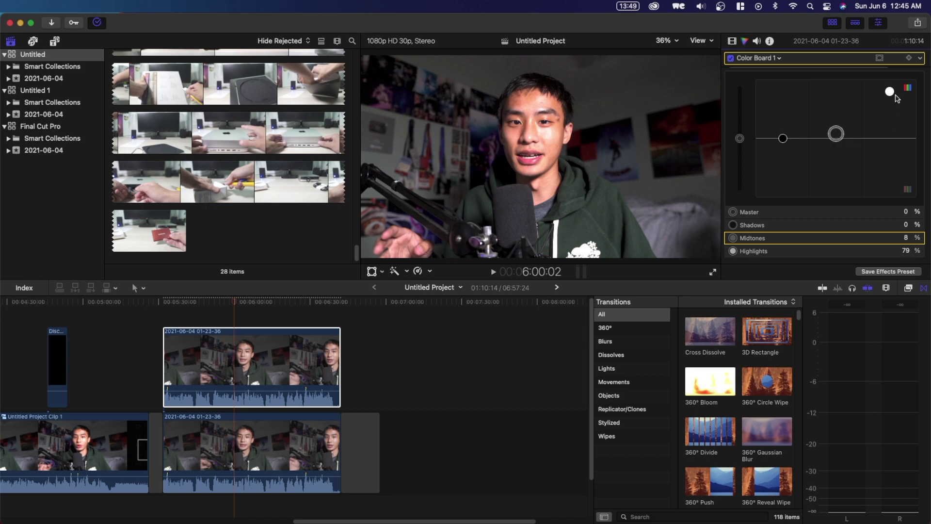
{"action": "left_click_drag", "start_coordinate": [893, 94], "coordinate": [890, 111]}
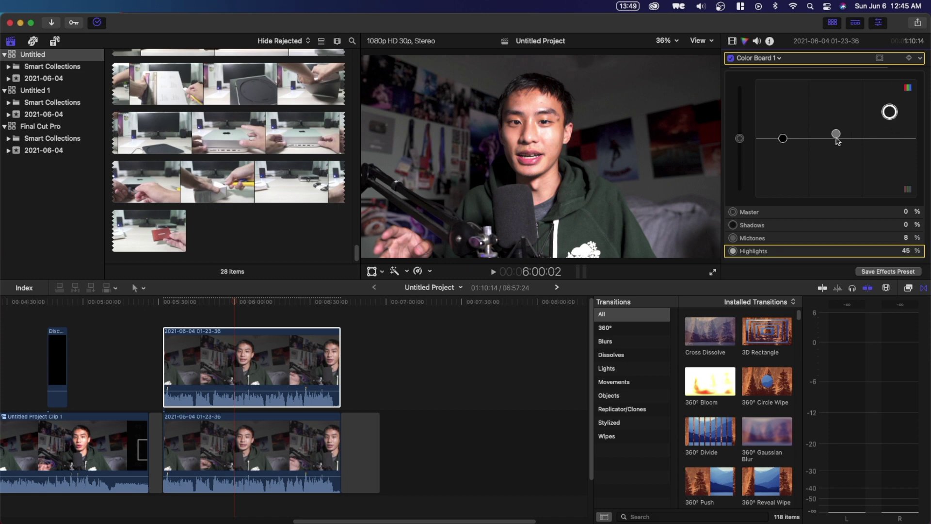
{"action": "left_click", "coordinate": [836, 135]}
{"action": "left_click_drag", "start_coordinate": [837, 140], "coordinate": [838, 133]}
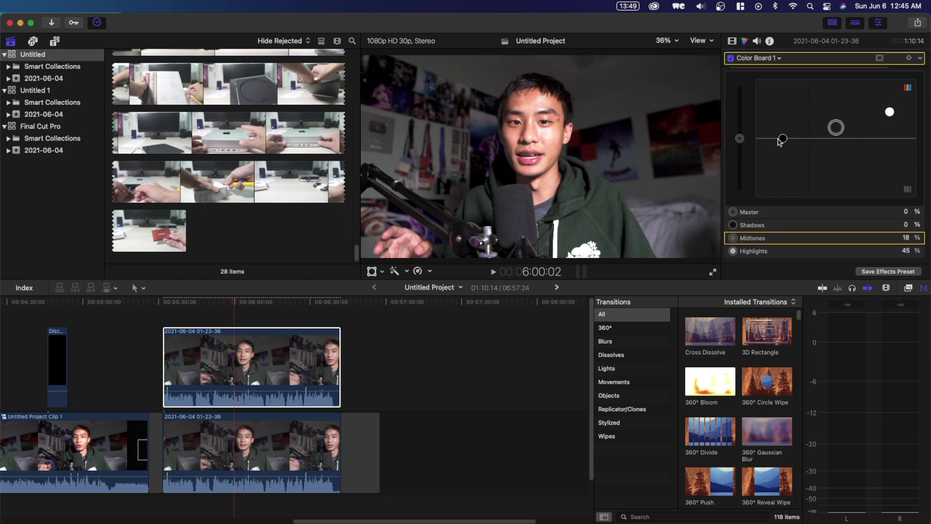
{"action": "left_click", "coordinate": [758, 226]}
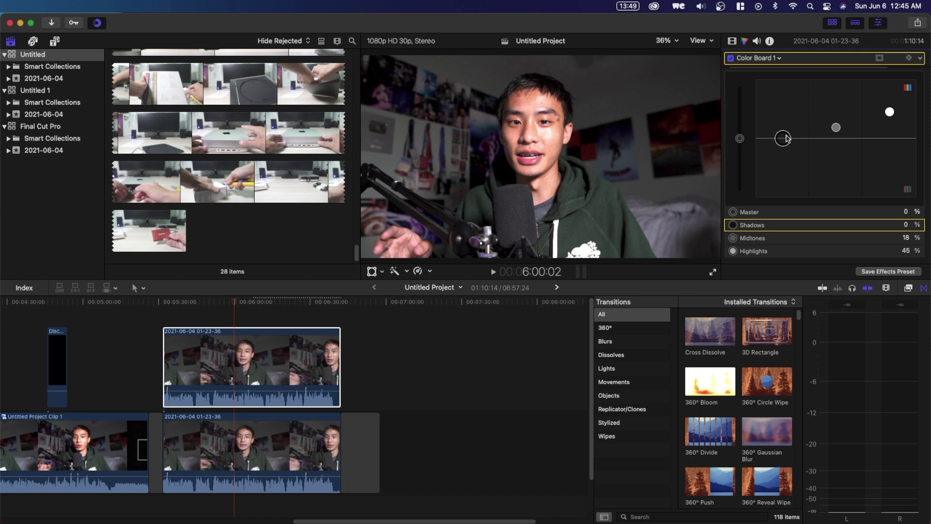
{"action": "left_click_drag", "start_coordinate": [786, 138], "coordinate": [791, 120]}
Delete the graded upper clip to compare it with the ungraded footage, and undo the deletion
{"action": "left_click", "coordinate": [299, 347]}
{"action": "key", "text": "Delete"}
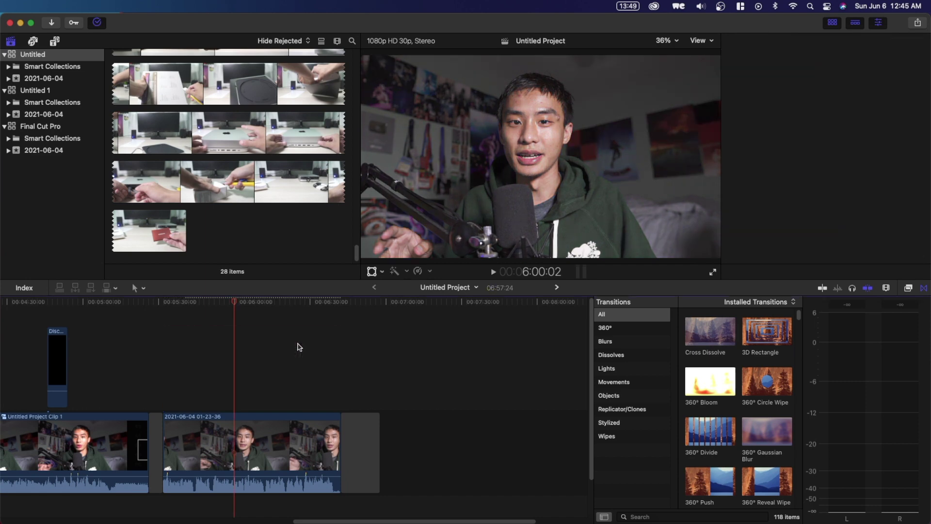
{"action": "key", "text": "super+z"}
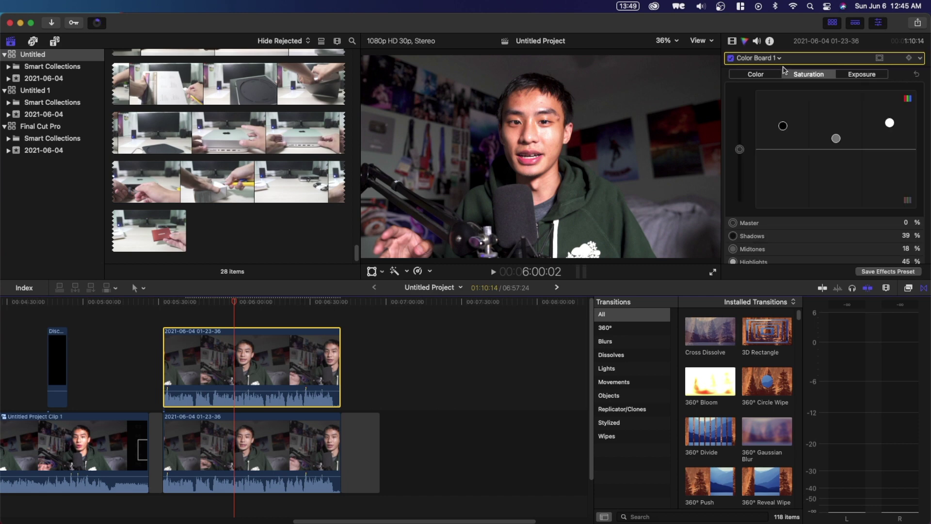
Tint the Color Board midtones to 195° at 4% and shift the shadows' color point slightly
{"action": "left_click", "coordinate": [771, 76]}
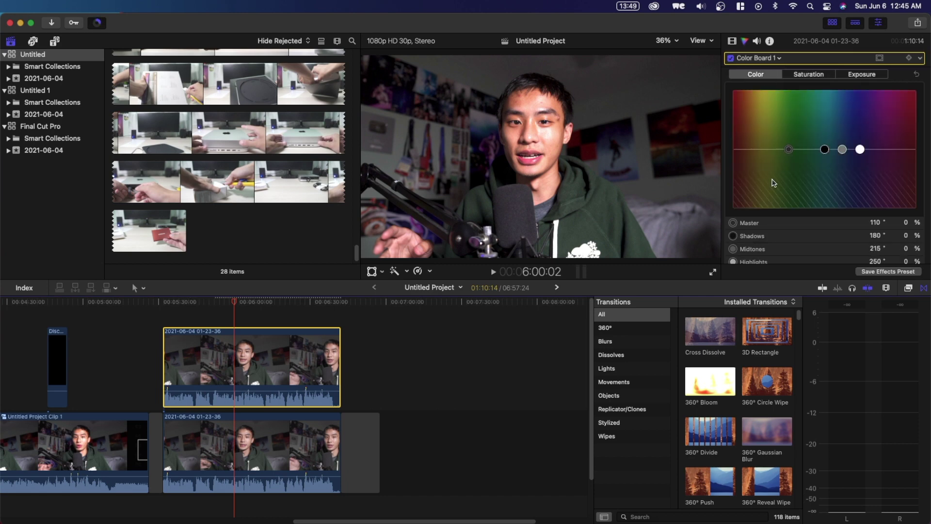
{"action": "scroll", "coordinate": [783, 243], "scroll_direction": "down", "scroll_amount": 1}
{"action": "left_click", "coordinate": [781, 254]}
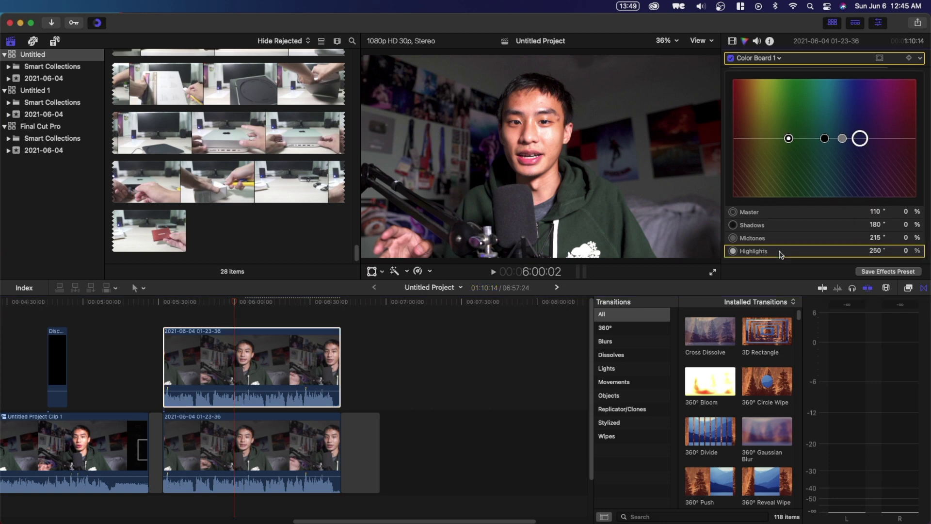
{"action": "mouse_move", "coordinate": [860, 138]}
{"action": "left_mouse_down"}
{"action": "mouse_move", "coordinate": [791, 143]}
{"action": "mouse_move", "coordinate": [841, 130]}
{"action": "mouse_move", "coordinate": [798, 123]}
{"action": "mouse_move", "coordinate": [777, 141]}
{"action": "mouse_move", "coordinate": [860, 139]}
{"action": "left_mouse_up"}
{"action": "left_click", "coordinate": [776, 239]}
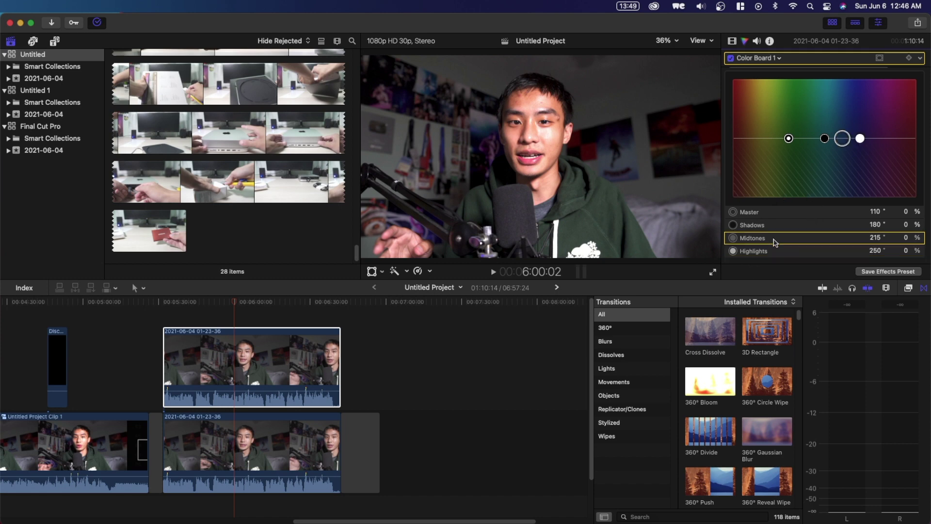
{"action": "left_click_drag", "start_coordinate": [842, 138], "coordinate": [844, 132]}
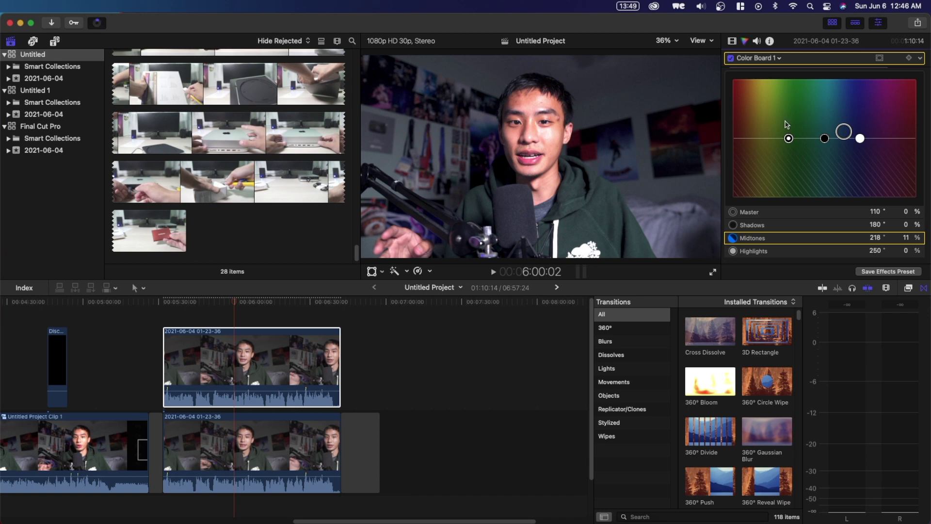
{"action": "mouse_move", "coordinate": [845, 132]}
{"action": "left_mouse_down"}
{"action": "mouse_move", "coordinate": [795, 129]}
{"action": "mouse_move", "coordinate": [835, 137]}
{"action": "left_mouse_up"}
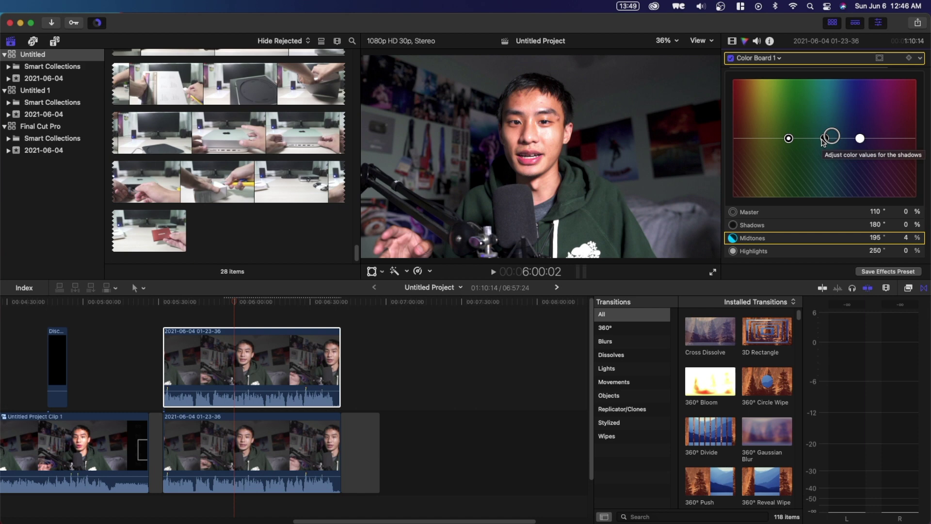
{"action": "left_click_drag", "start_coordinate": [822, 140], "coordinate": [815, 139]}
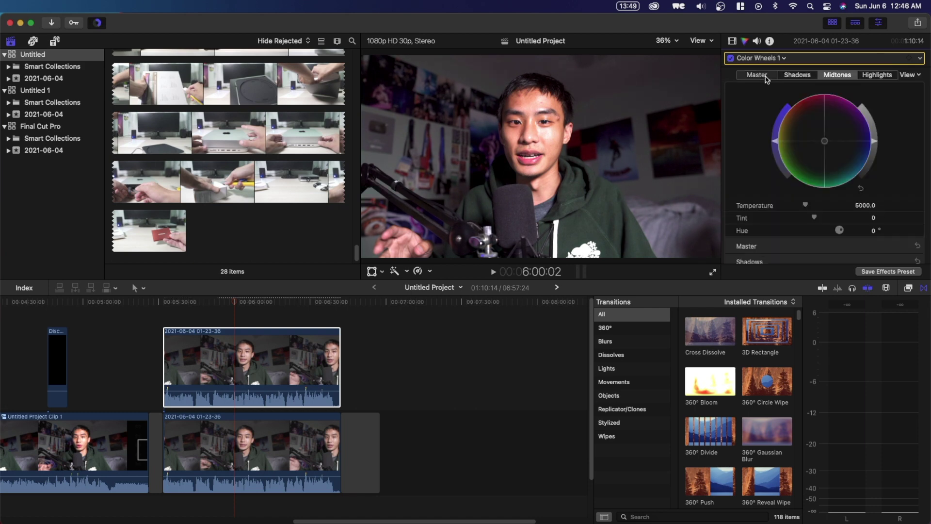
Shift the highlights wheel of the Color Wheels correction slightly toward yellow-green
{"action": "left_click", "coordinate": [766, 77]}
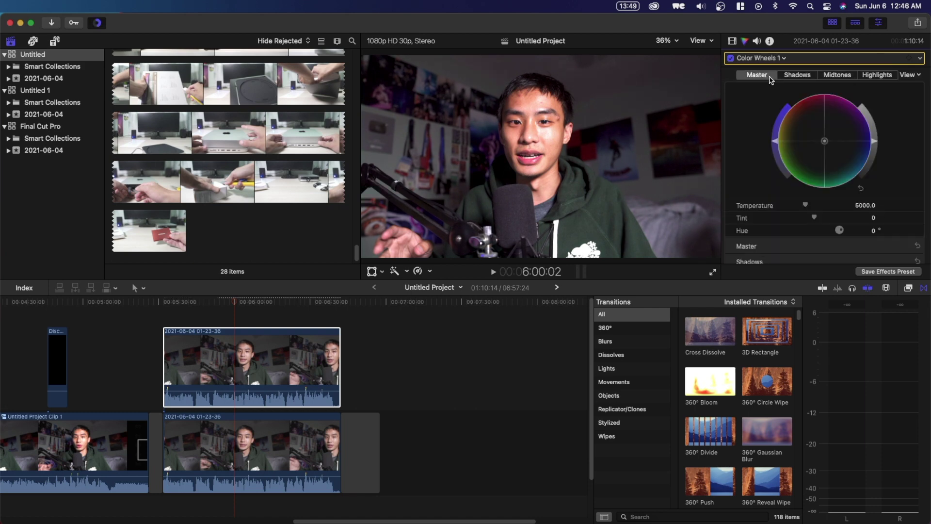
{"action": "left_click", "coordinate": [772, 58]}
{"action": "left_click", "coordinate": [772, 69]}
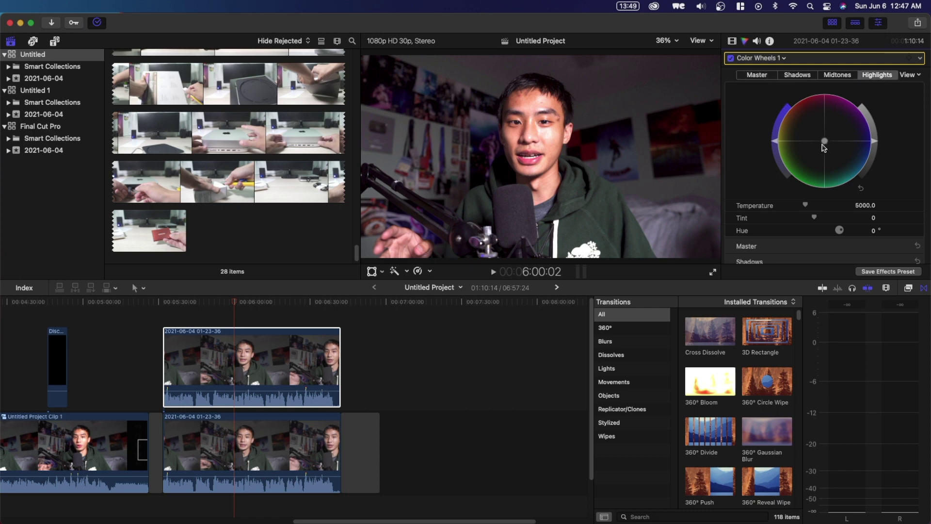
{"action": "left_click_drag", "start_coordinate": [819, 140], "coordinate": [808, 142]}
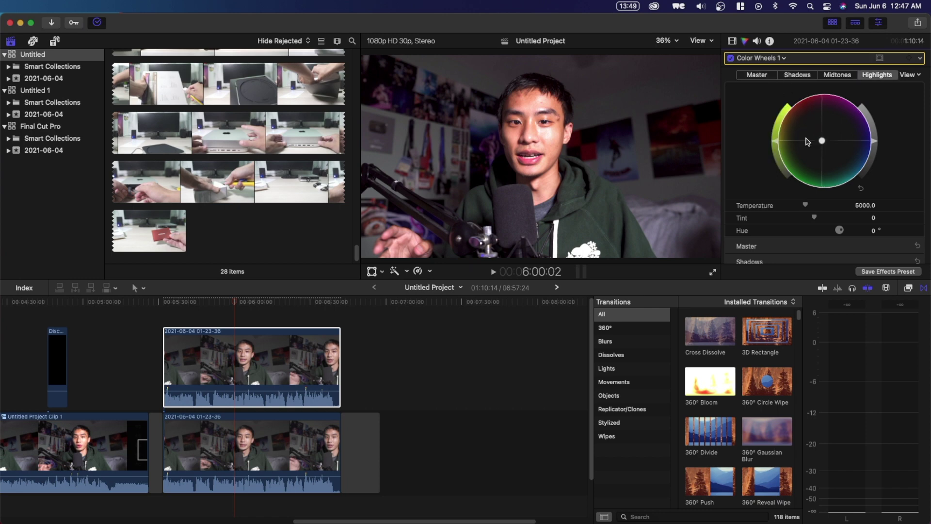
Add a Color Curves correction, anchor the luma curve near its middle and raise its highlights section slightly
{"action": "left_click", "coordinate": [759, 58]}
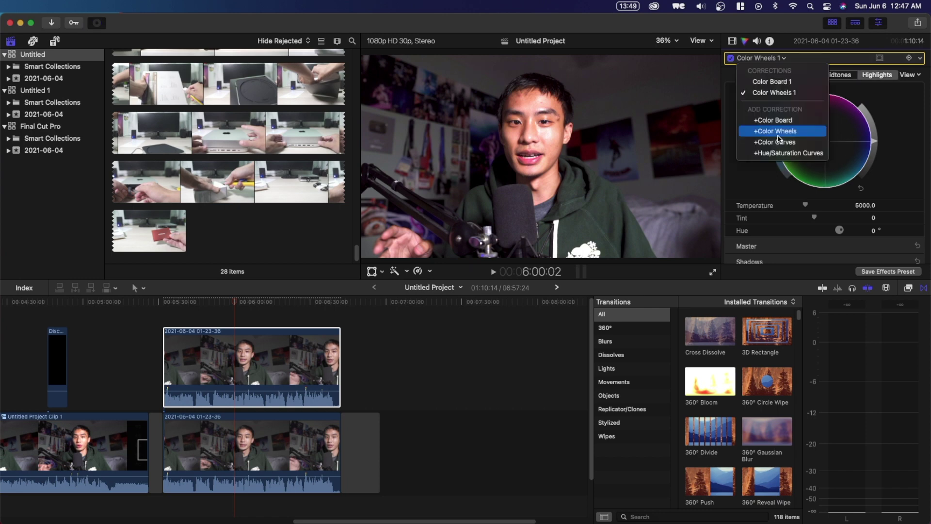
{"action": "left_click", "coordinate": [778, 141]}
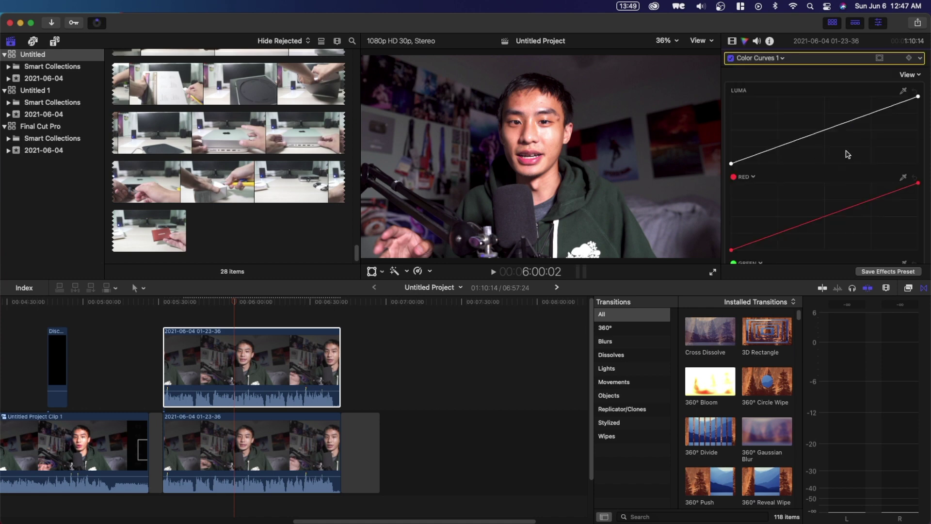
{"action": "left_click_drag", "start_coordinate": [837, 127], "coordinate": [814, 133]}
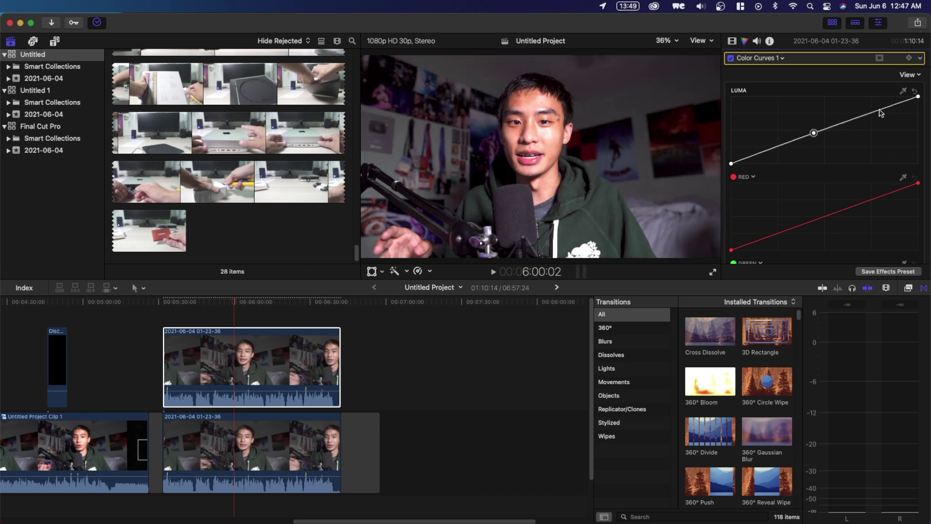
{"action": "left_click_drag", "start_coordinate": [880, 112], "coordinate": [876, 105]}
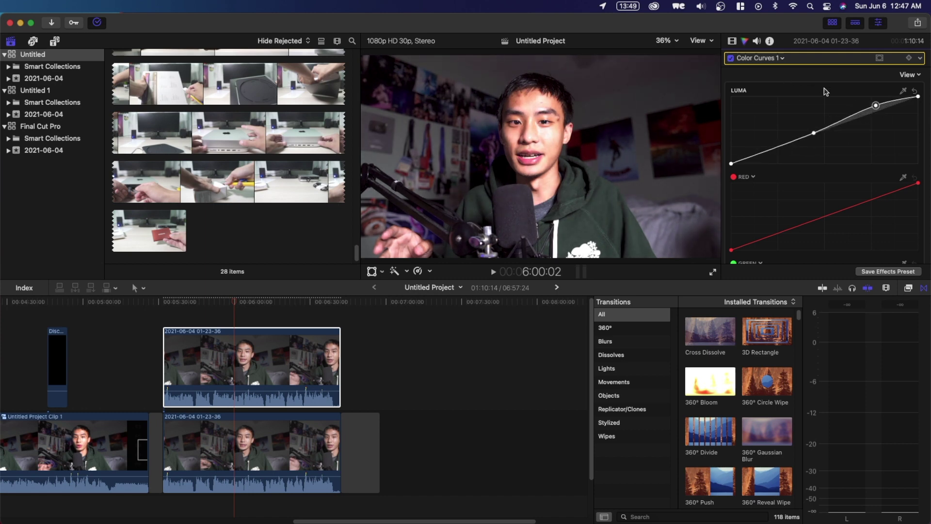
Add a control point near the middle of the Color Curves red curve and lower it slightly to reduce the midtone reds
{"action": "left_click", "coordinate": [783, 59]}
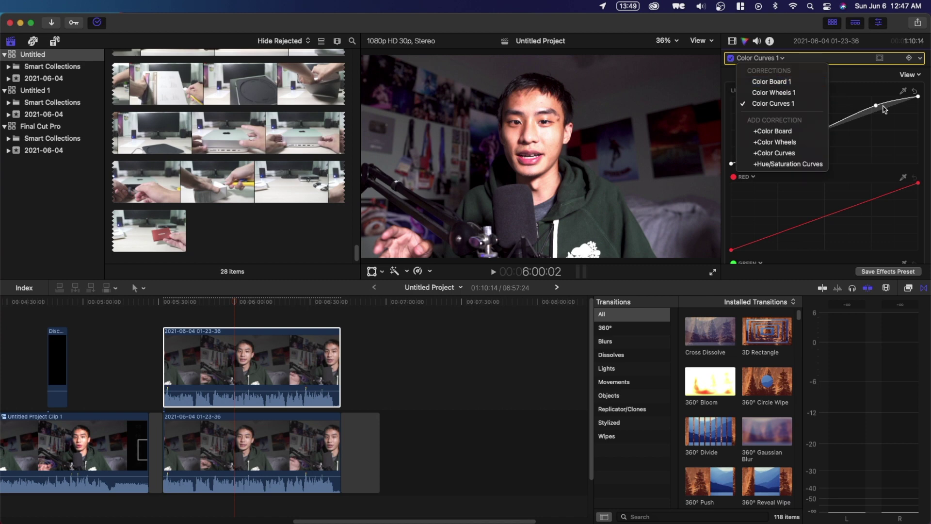
{"action": "left_click", "coordinate": [881, 111]}
{"action": "scroll", "coordinate": [878, 106], "scroll_direction": "down", "scroll_amount": 3}
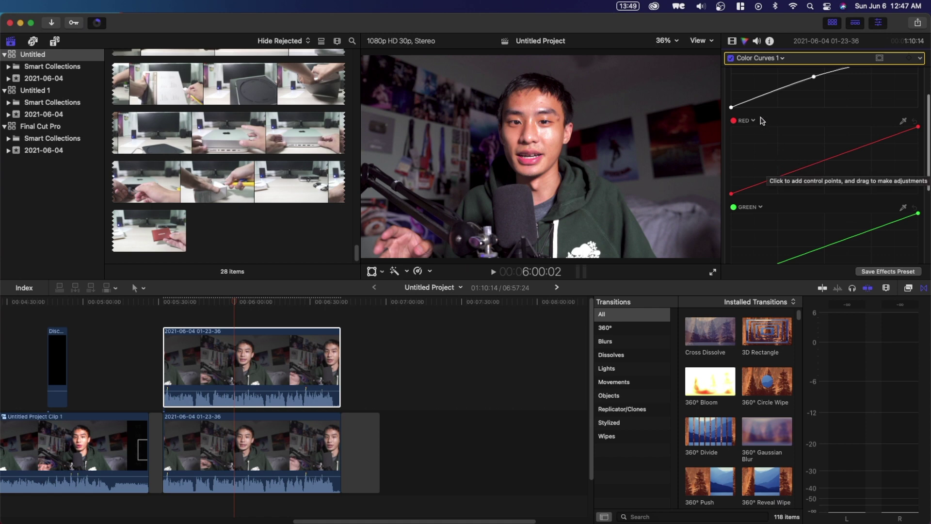
{"action": "scroll", "coordinate": [757, 194], "scroll_direction": "down", "scroll_amount": 1}
{"action": "scroll", "coordinate": [748, 196], "scroll_direction": "down", "scroll_amount": 2}
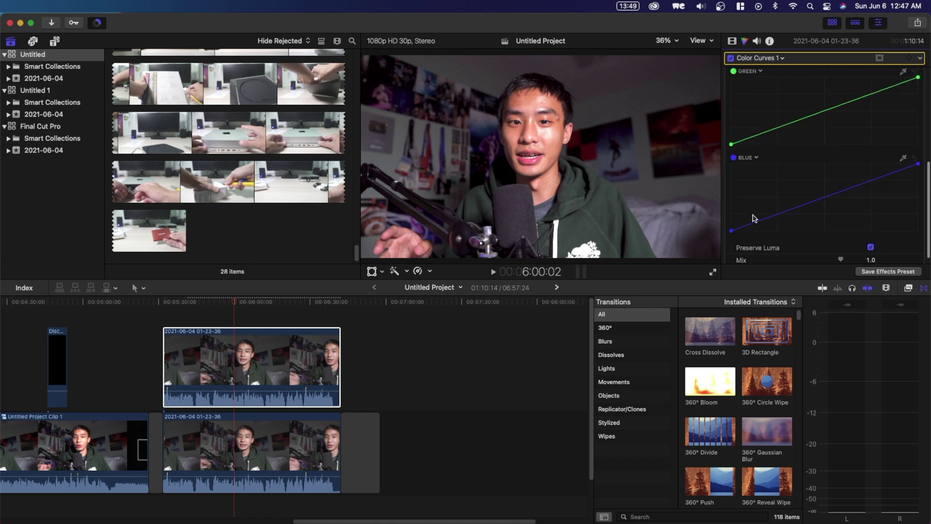
{"action": "left_click_drag", "start_coordinate": [827, 127], "coordinate": [827, 132]}
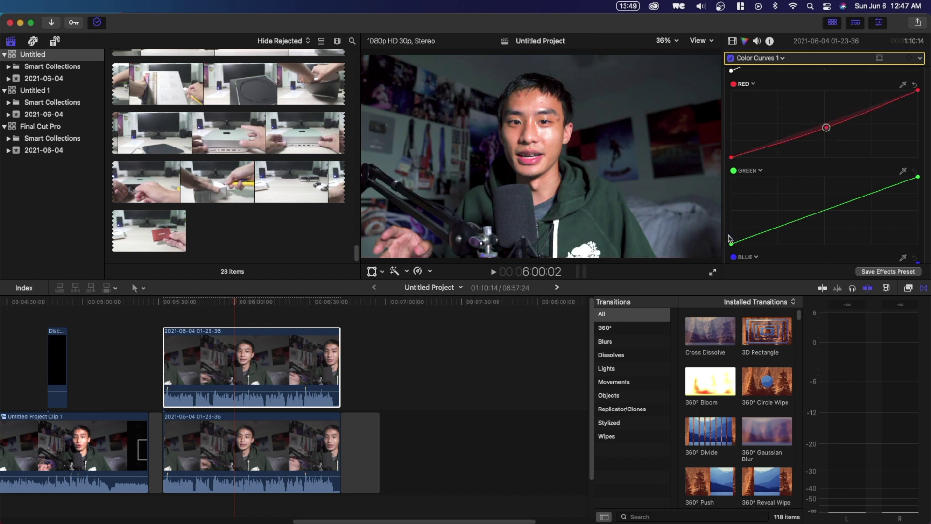
Add a Hue/Saturation Curves correction and sample the lips for the Hue vs Hue curve, trying a slight shift of the sampled red hue
{"action": "scroll", "coordinate": [771, 204], "scroll_direction": "up", "scroll_amount": 10}
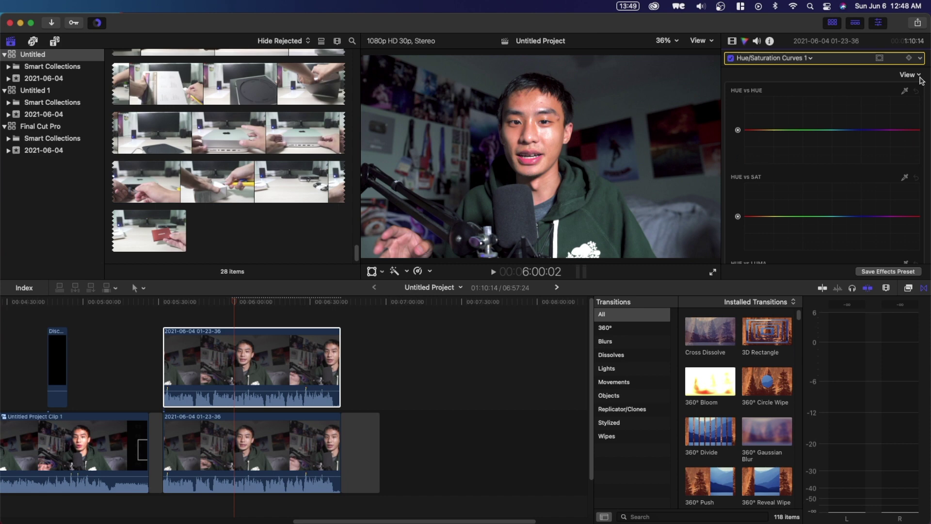
{"action": "left_click", "coordinate": [903, 90]}
{"action": "left_click", "coordinate": [530, 155]}
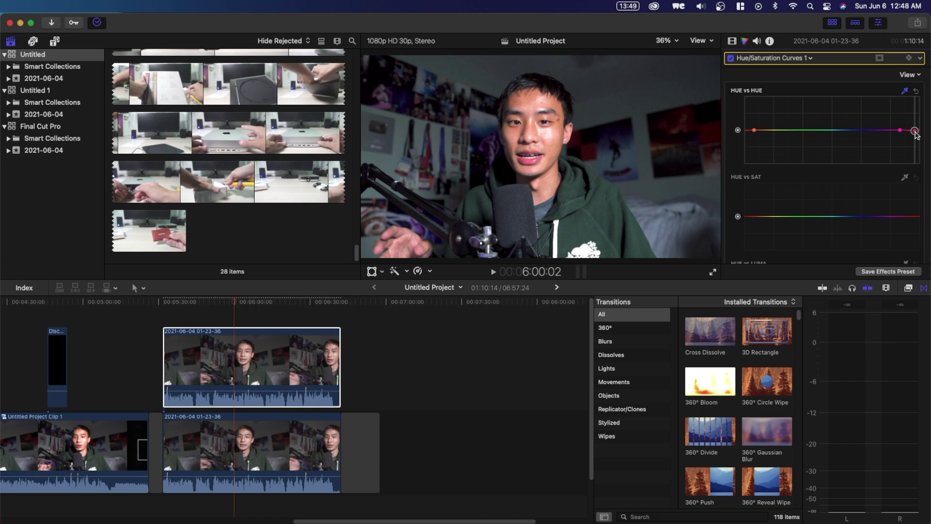
{"action": "mouse_move", "coordinate": [915, 135]}
{"action": "left_mouse_down"}
{"action": "mouse_move", "coordinate": [916, 148]}
{"action": "mouse_move", "coordinate": [911, 129]}
{"action": "left_mouse_up"}
{"action": "left_click_drag", "start_coordinate": [912, 129], "coordinate": [915, 132]}
Add a control point in the magenta-red range of the Hue vs Sat curve and raise it moderately to boost that saturation
{"action": "scroll", "coordinate": [774, 145], "scroll_direction": "down", "scroll_amount": 1}
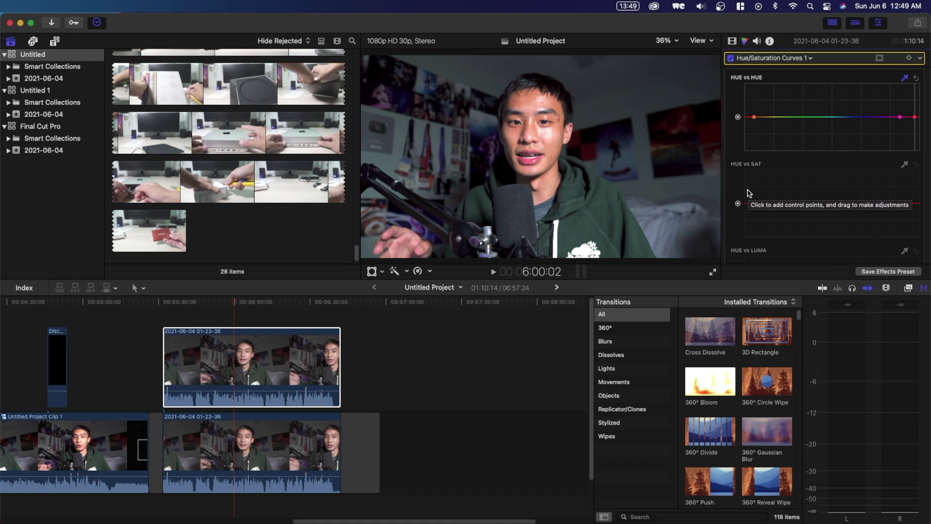
{"action": "scroll", "coordinate": [756, 198], "scroll_direction": "down", "scroll_amount": 5}
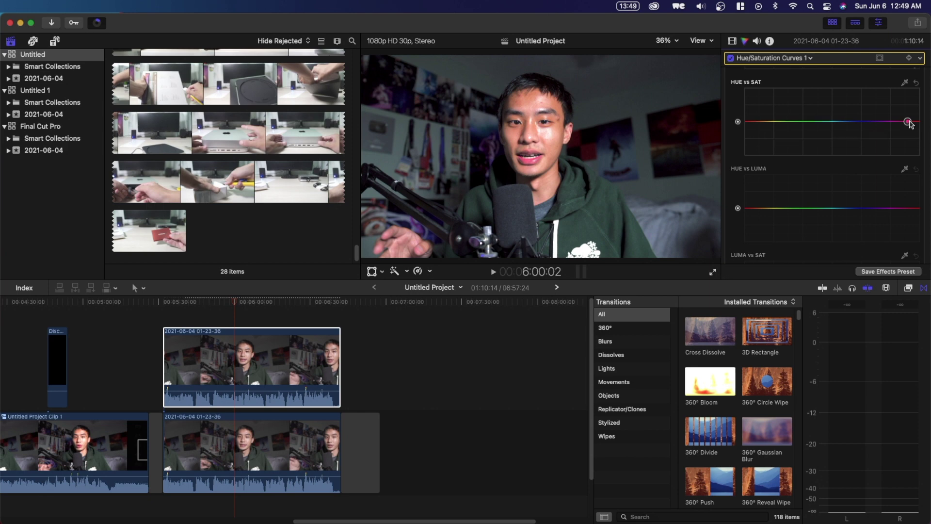
{"action": "left_click_drag", "start_coordinate": [910, 122], "coordinate": [908, 99]}
{"action": "left_click", "coordinate": [917, 125]}
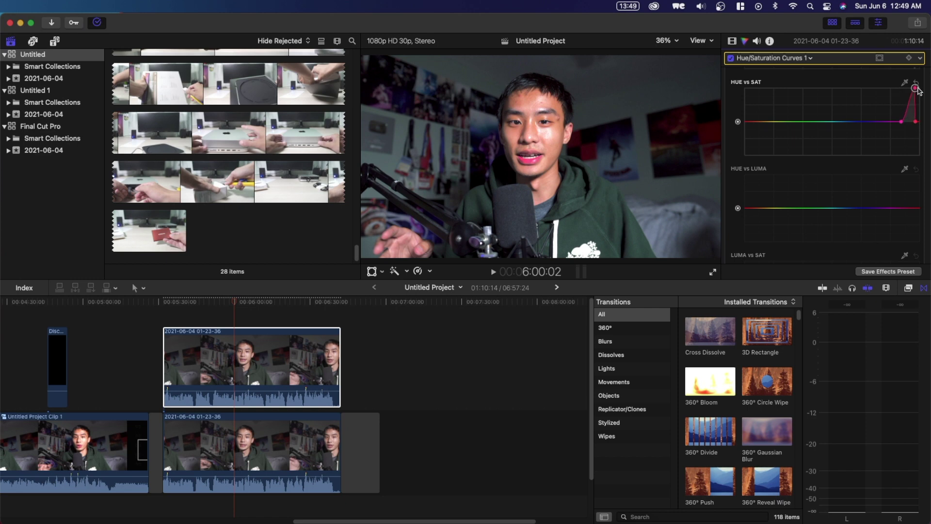
Delete the graded upper clip to compare the Hue/Saturation grade with the ungraded footage, and undo the deletion
{"action": "left_click", "coordinate": [238, 353]}
{"action": "key", "text": "Delete"}
{"action": "key", "text": "super+z"}
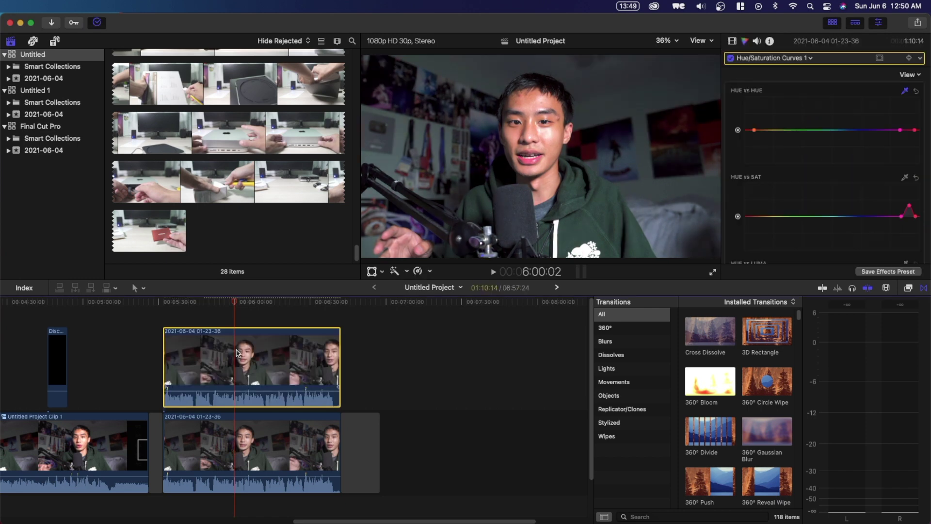
{"action": "key", "text": "super+shift+z"}
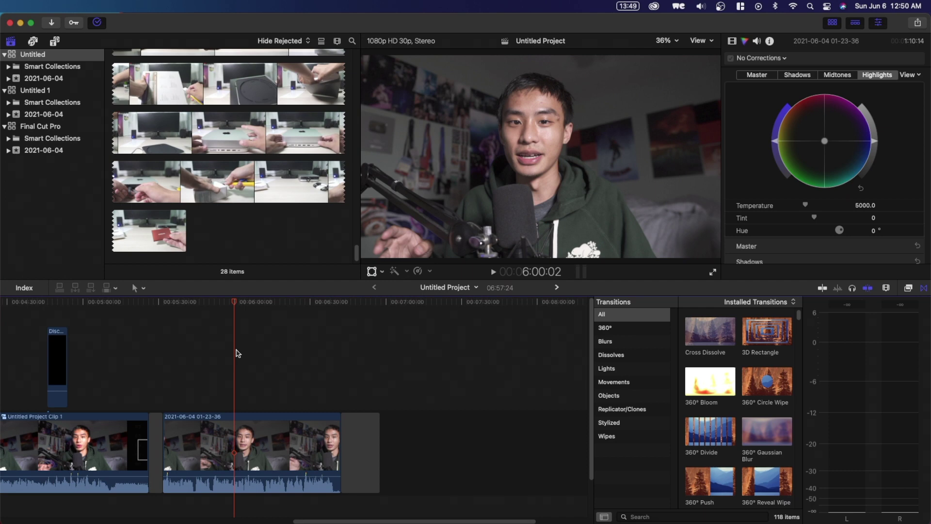
{"action": "key", "text": "super+z"}
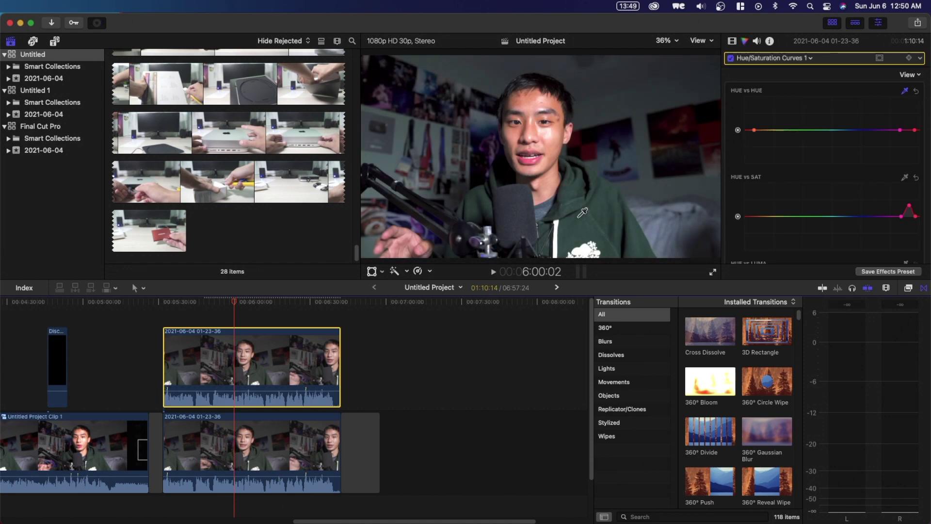